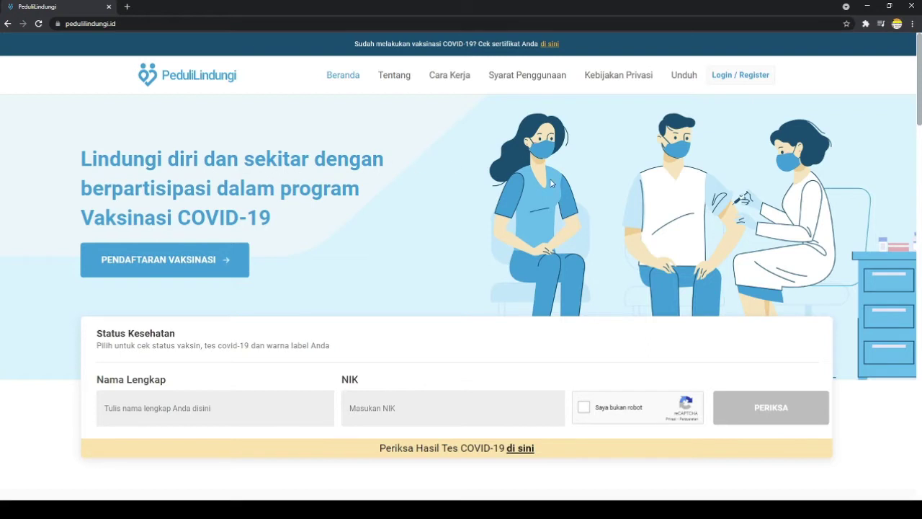
# Go from the PeduliLindungi home page to the Login / Register page
pyautogui.click(753, 78)
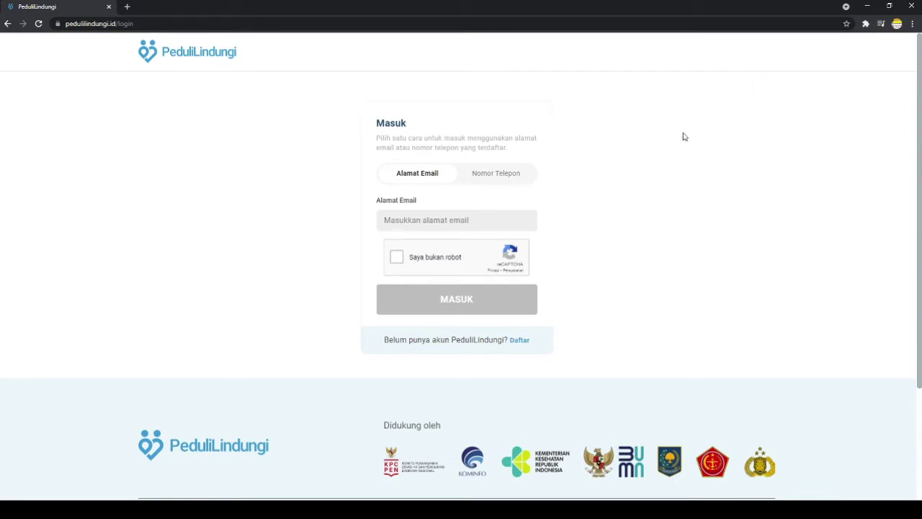
# Start a new registration with full name 'Puskesmas Jatilawang' and the account's e-mail address
pyautogui.click(520, 340)
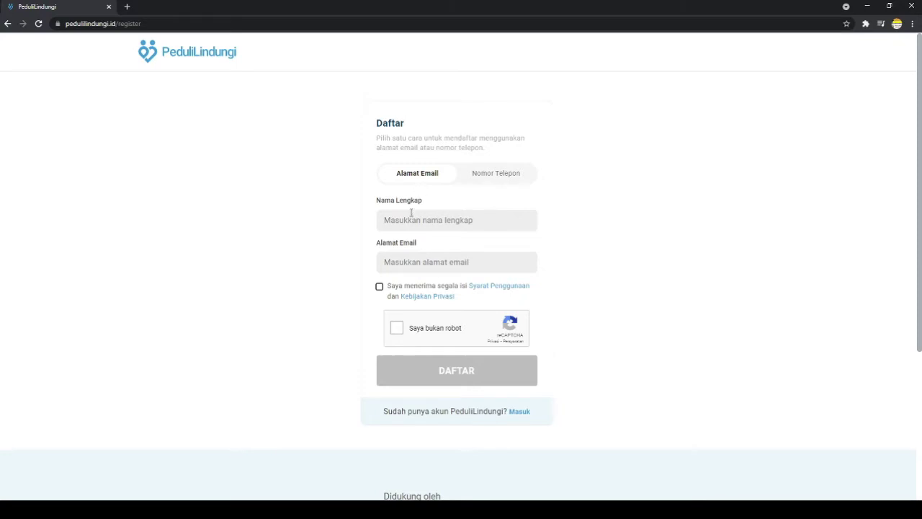
pyautogui.click(503, 219)
pyautogui.write('Puskesmas')
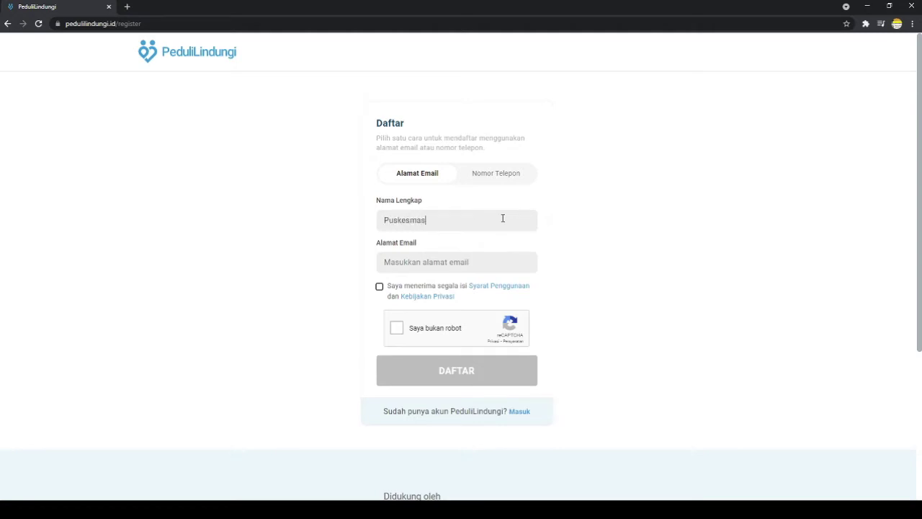
pyautogui.write(' Jatilawang')
pyautogui.click(450, 261)
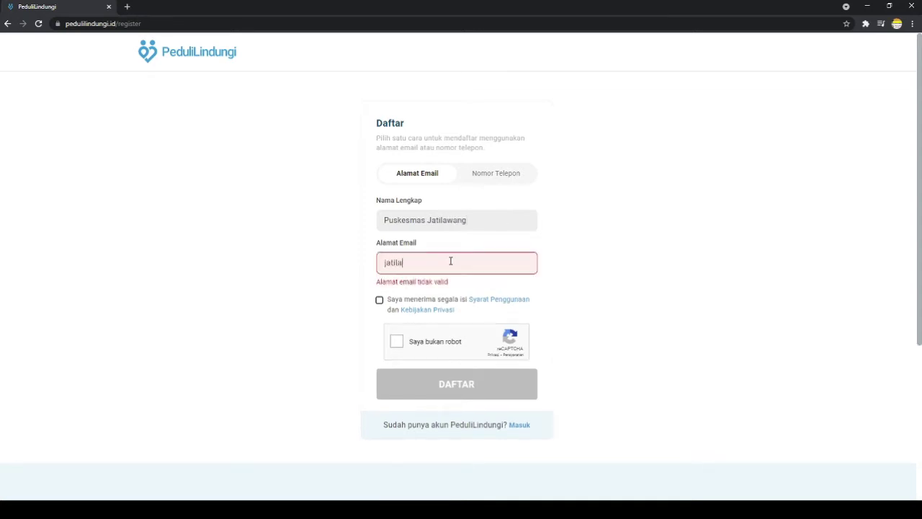
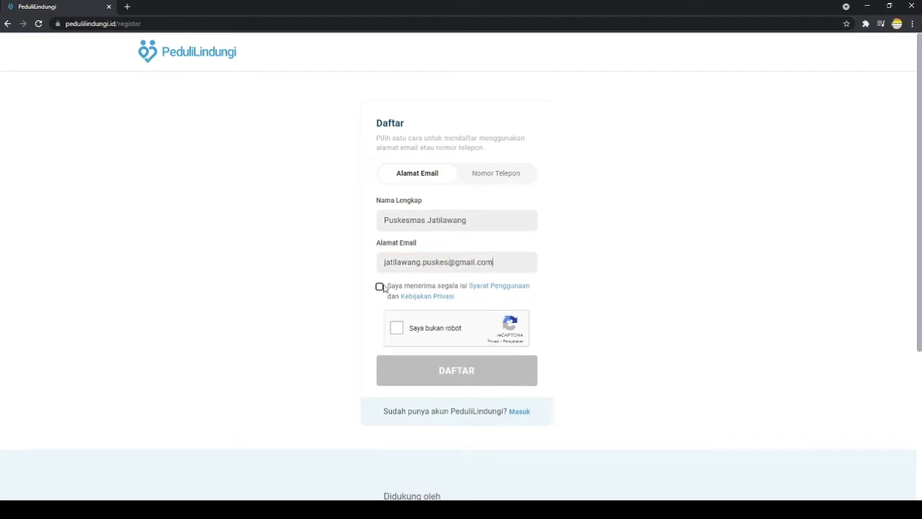
# Accept the terms and privacy policy, pass the reCAPTCHA, and submit the registration
pyautogui.click(380, 287)
pyautogui.click(396, 329)
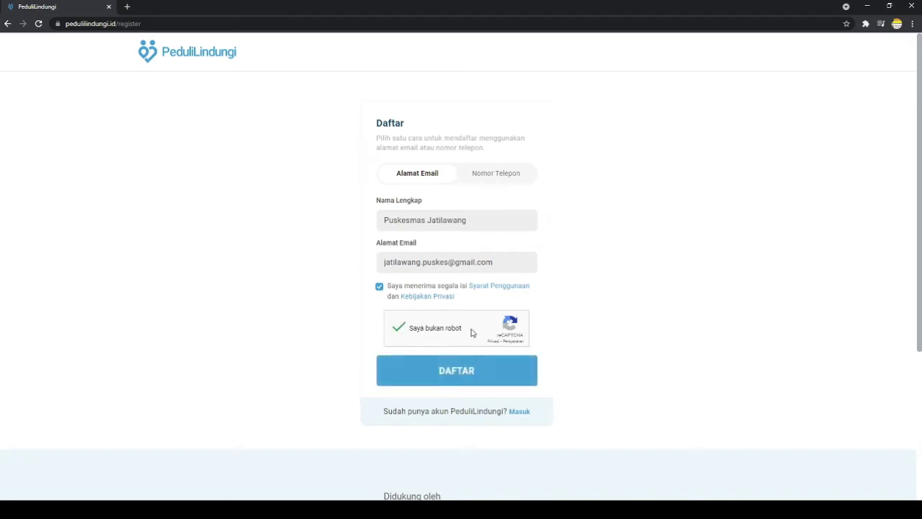
pyautogui.click(444, 379)
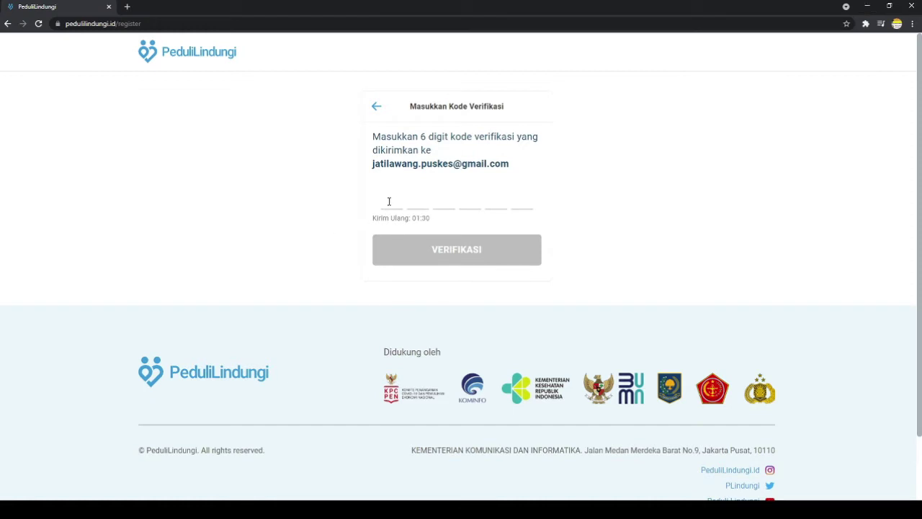
# Enter the six-digit verification code from the e-mail and verify the account
pyautogui.click(389, 204)
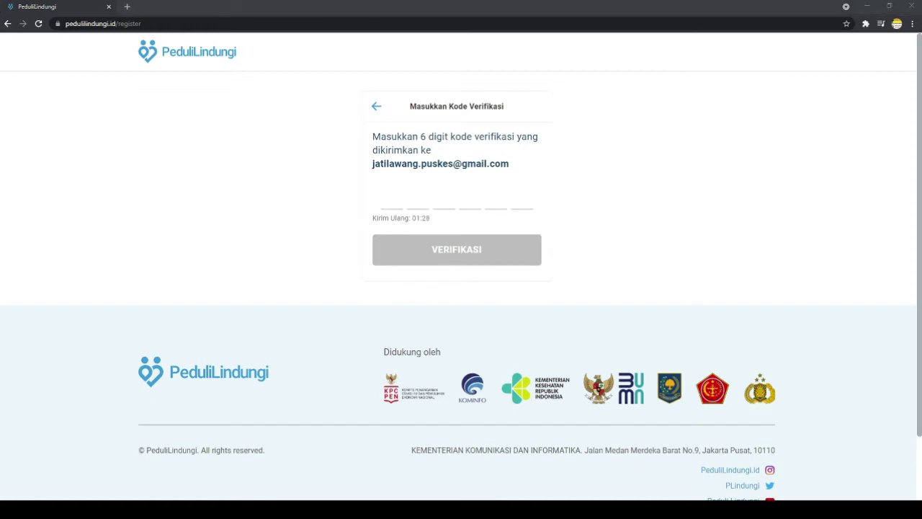
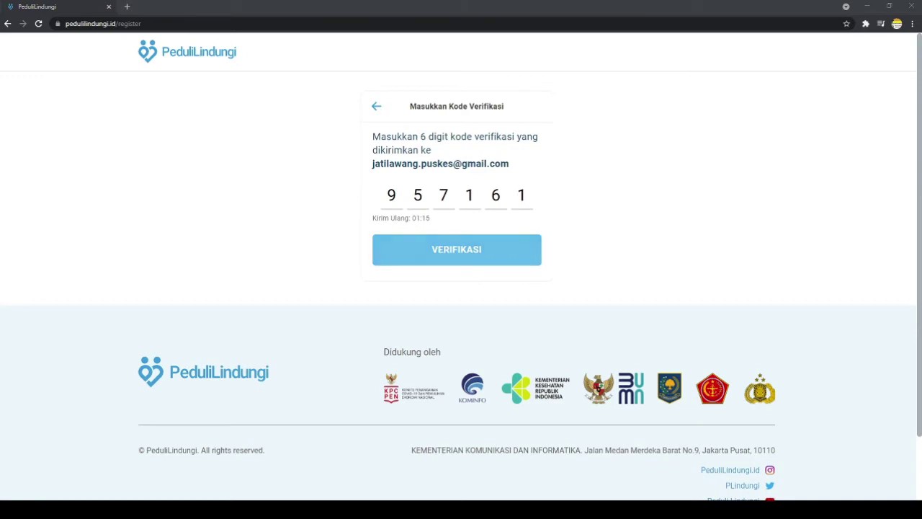
pyautogui.click(454, 253)
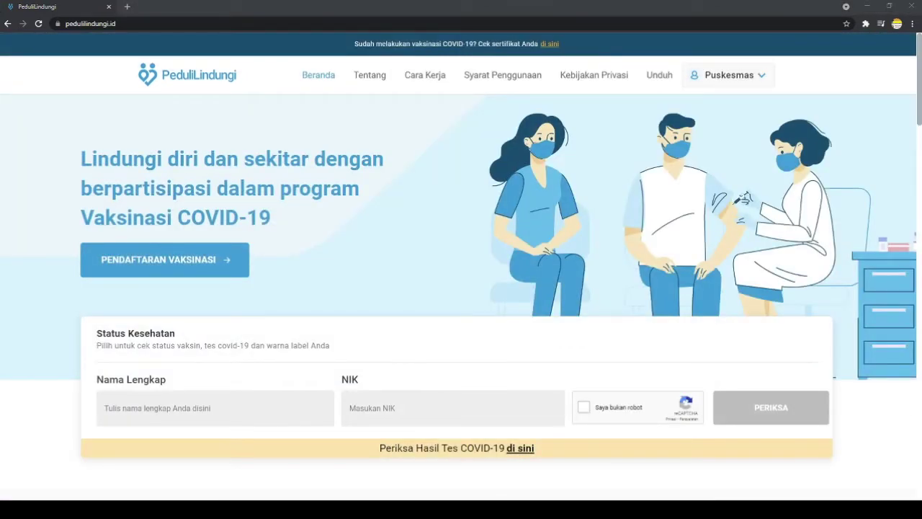
# Open the Akun Saya profile for editing and set the identity to Warga Indonesia
pyautogui.click(902, 413)
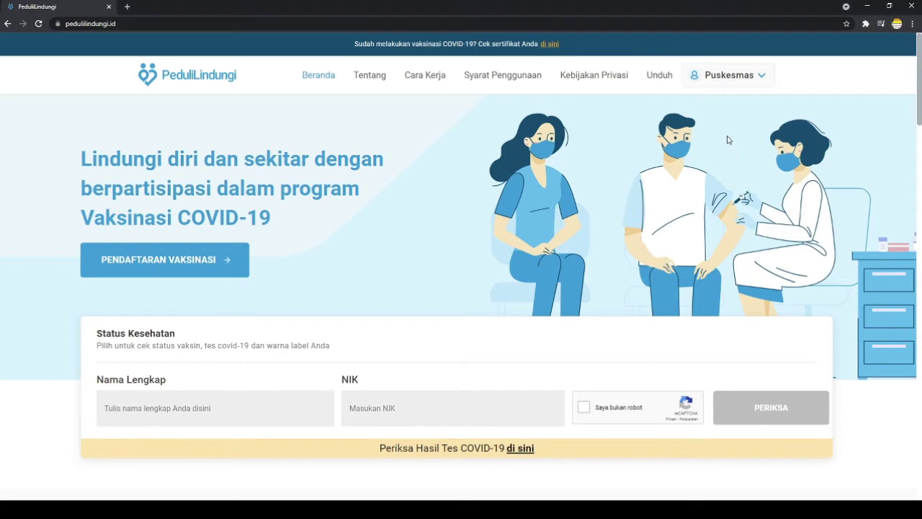
pyautogui.click(735, 76)
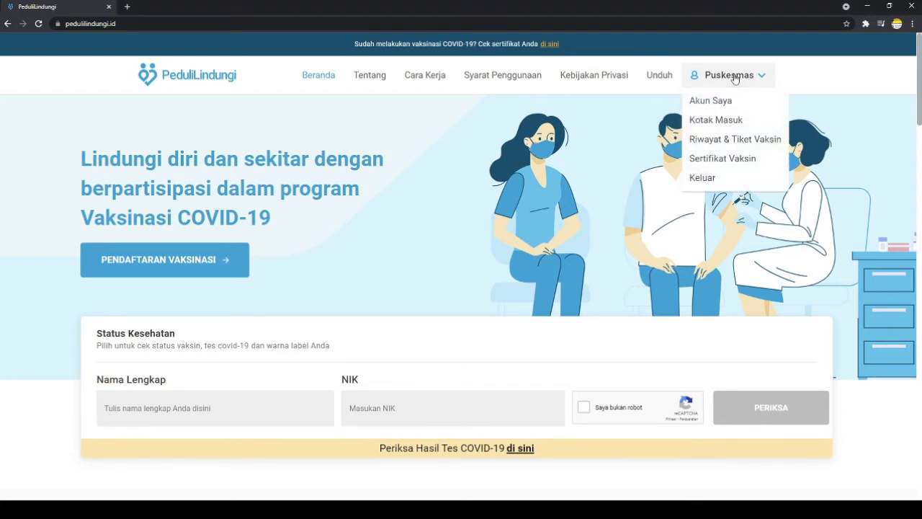
pyautogui.click(709, 108)
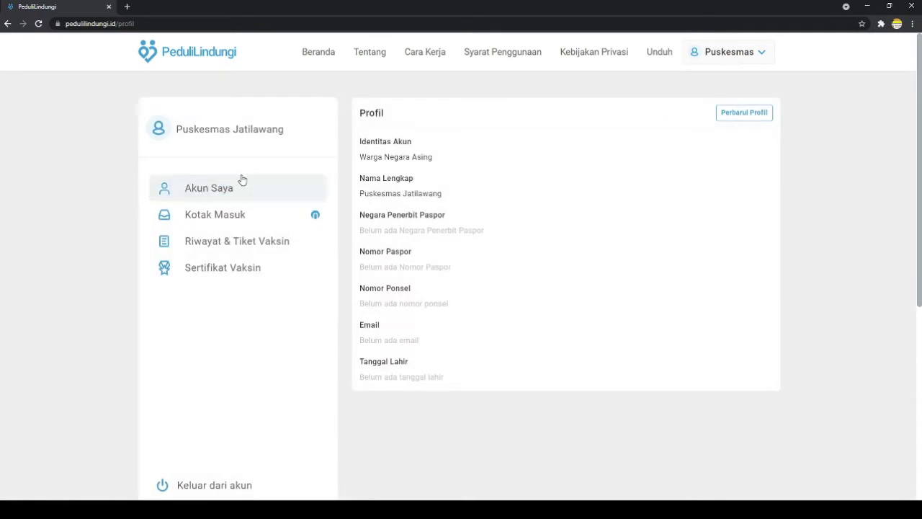
pyautogui.click(736, 117)
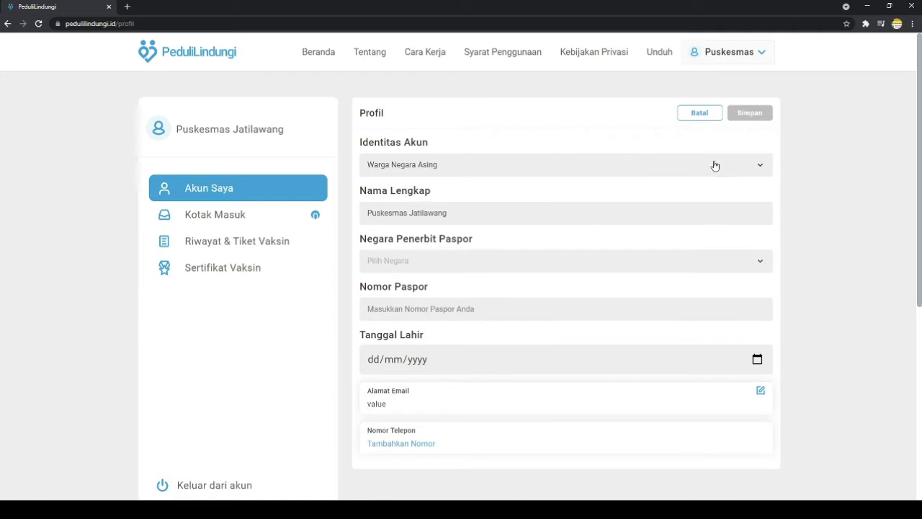
pyautogui.click(415, 193)
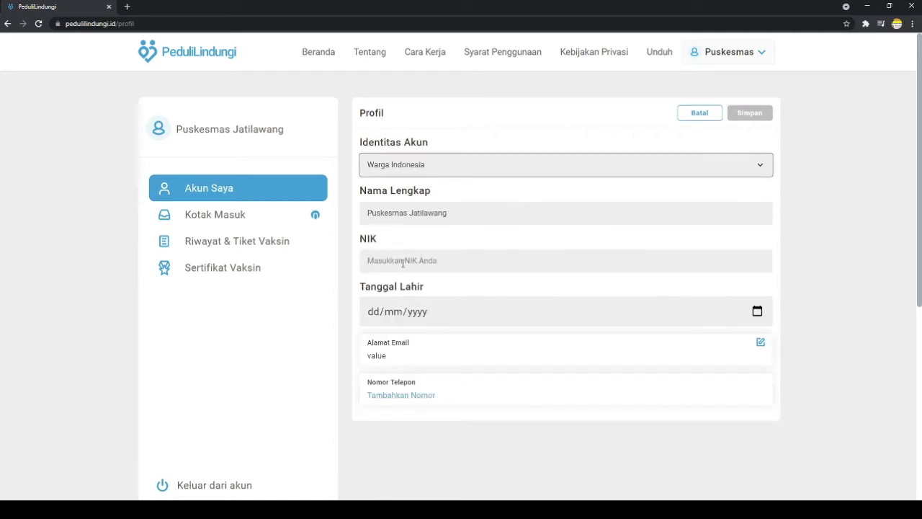
# Enter the NIK number in the profile, correcting a mistyped digit
pyautogui.click(398, 260)
pyautogui.write('33020')
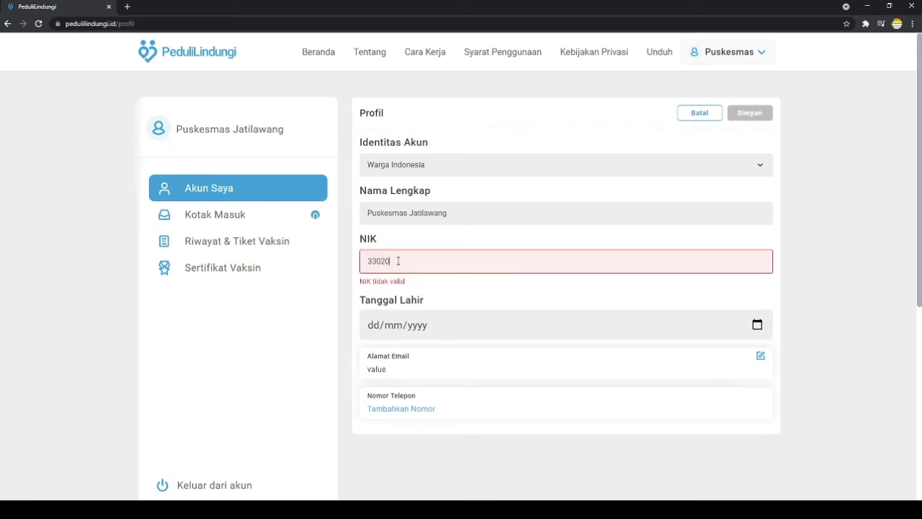
pyautogui.write('1')
pyautogui.press('BackSpace')
pyautogui.write('3')
pyautogui.write('xxxxxxxxx')
# Set the birth date to 31/12/1980 and bring up the e-mail change form
pyautogui.click(434, 330)
pyautogui.press('Tab')
pyautogui.click(373, 326)
pyautogui.write('31/12/')
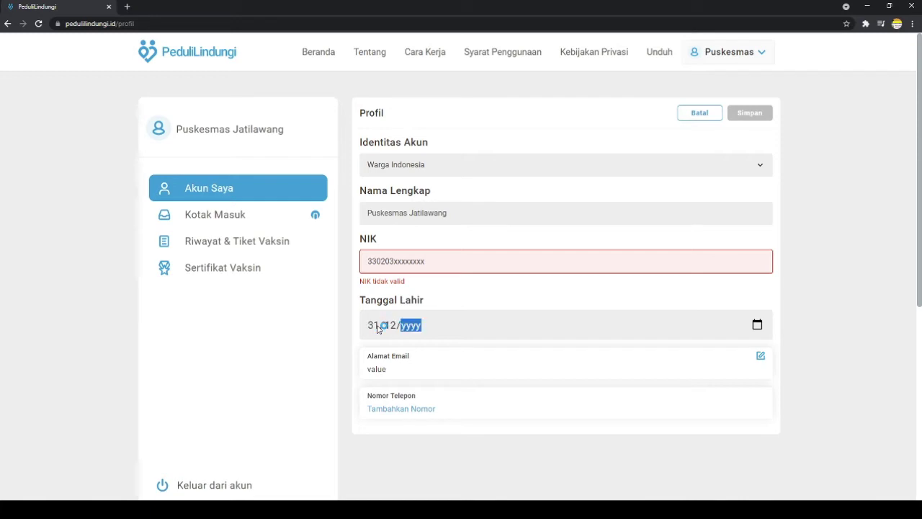
pyautogui.write('1980')
pyautogui.click(760, 354)
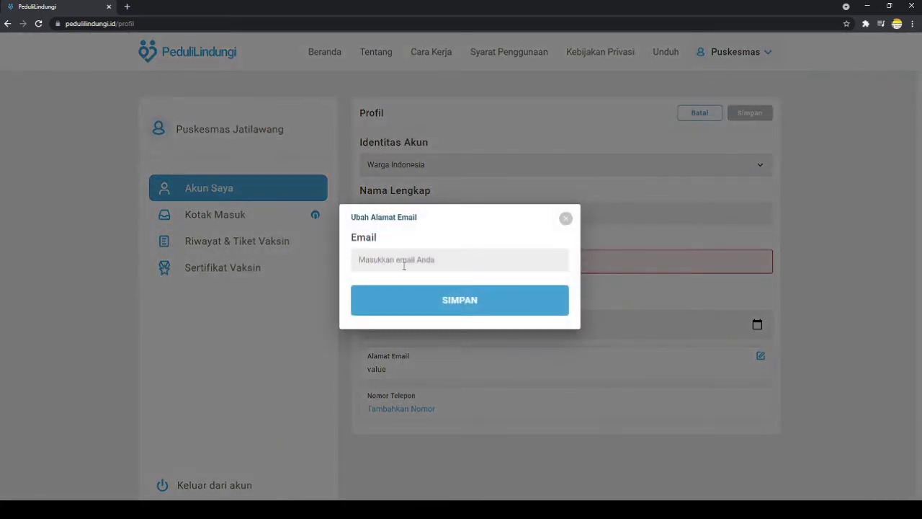
# Submit the account's e-mail address in Ubah Alamat Email and close the dialog
pyautogui.click(404, 266)
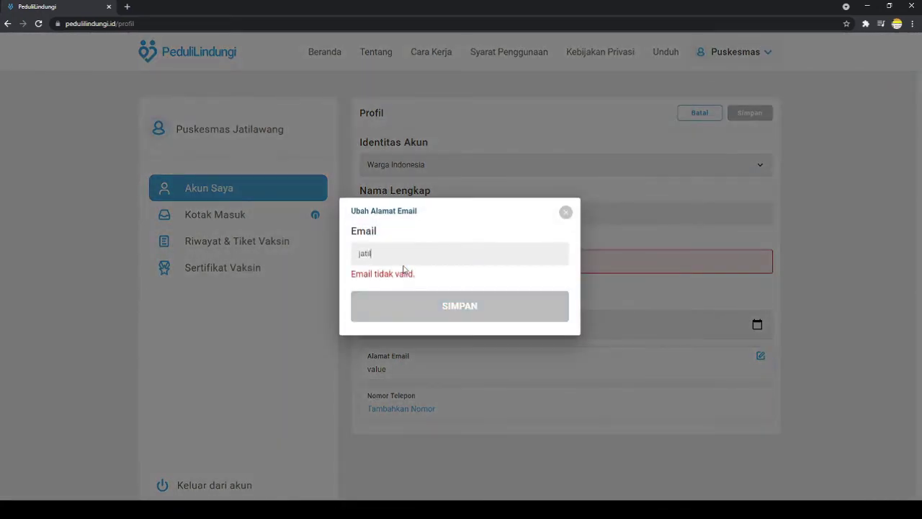
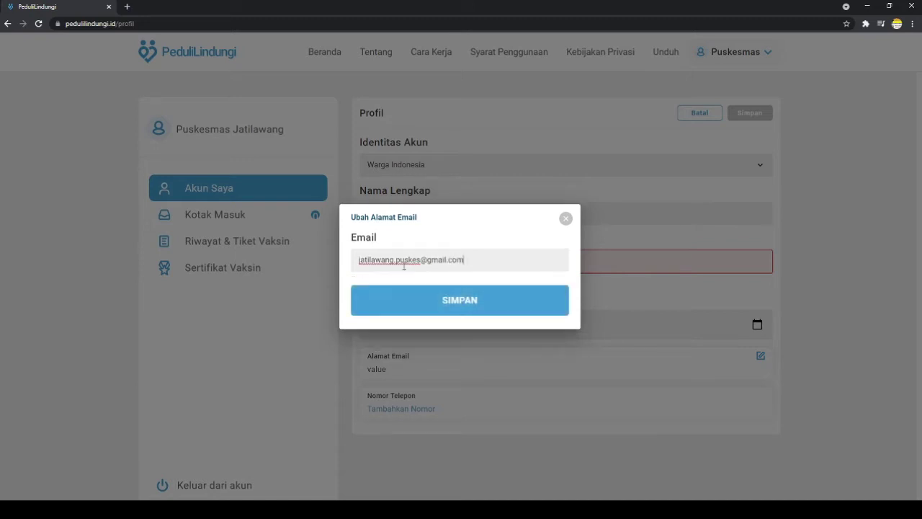
pyautogui.click(443, 300)
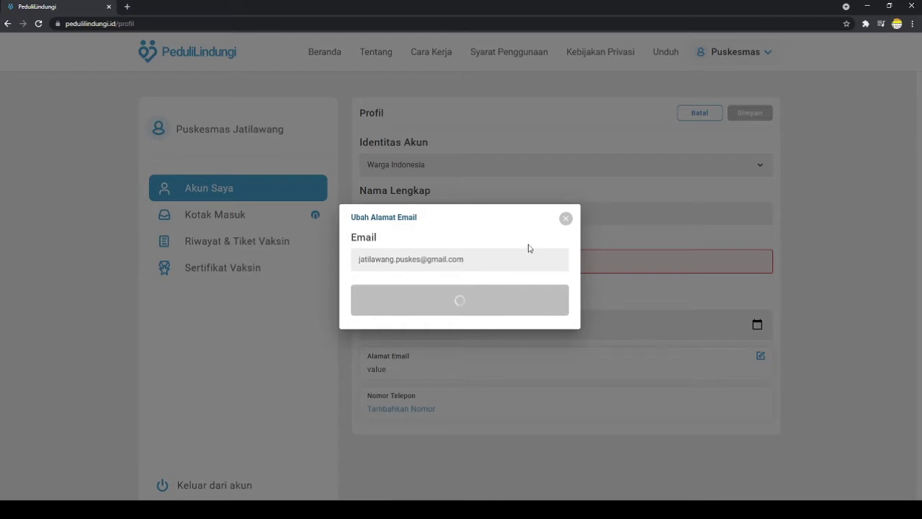
pyautogui.click(566, 220)
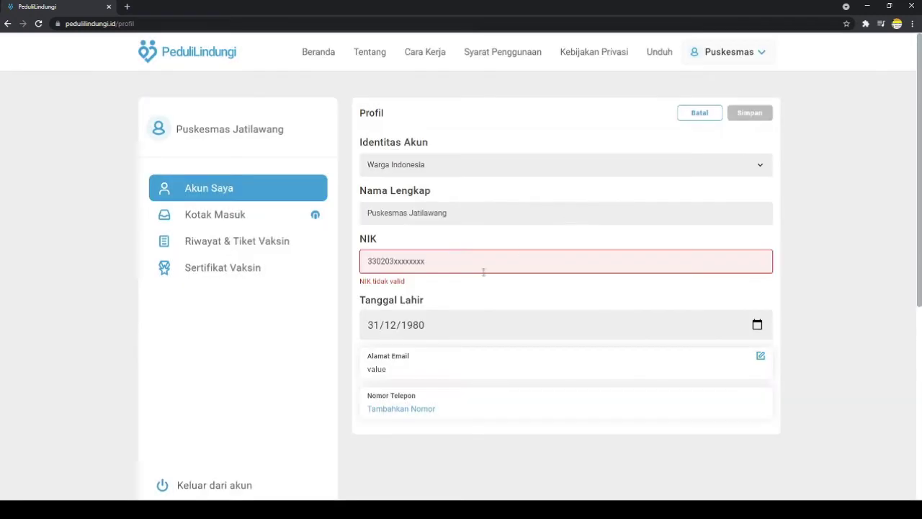
# Add a mobile number in the Ubah Nomor Telepon dialog and save it
pyautogui.click(386, 411)
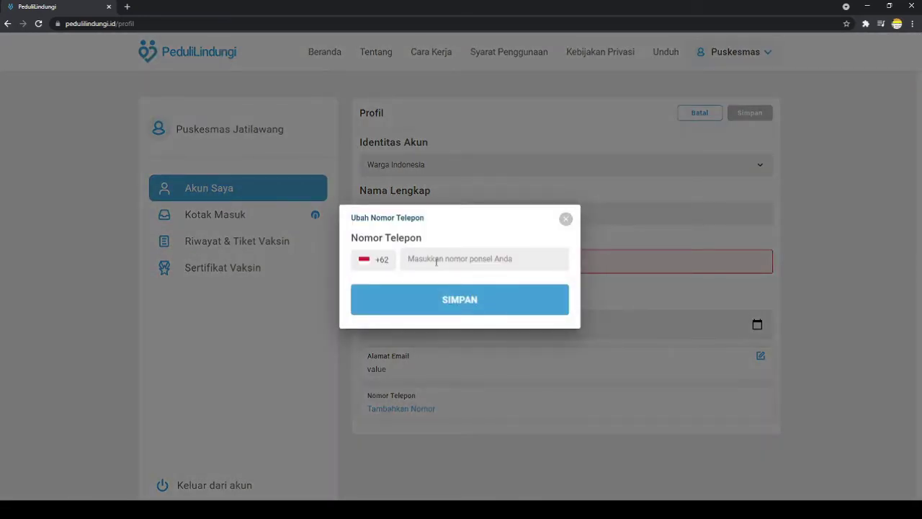
pyautogui.write('81329')
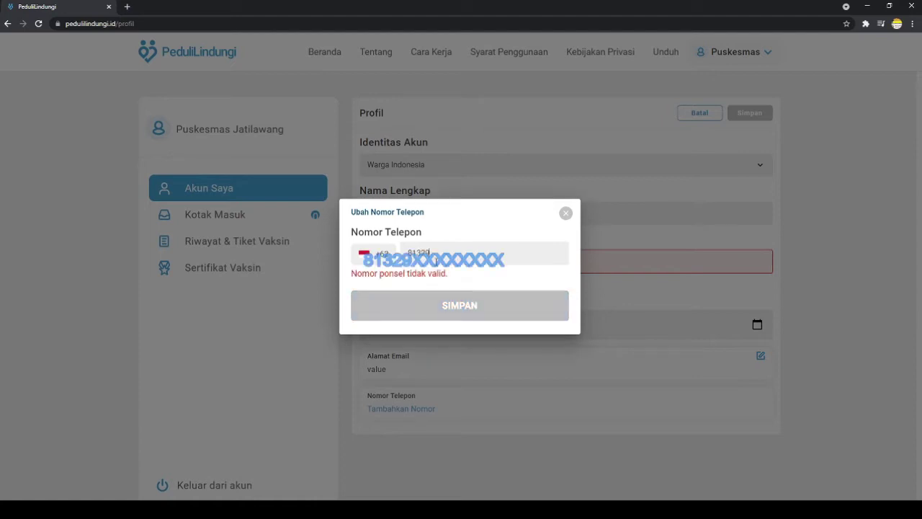
pyautogui.write('XXXXXXX')
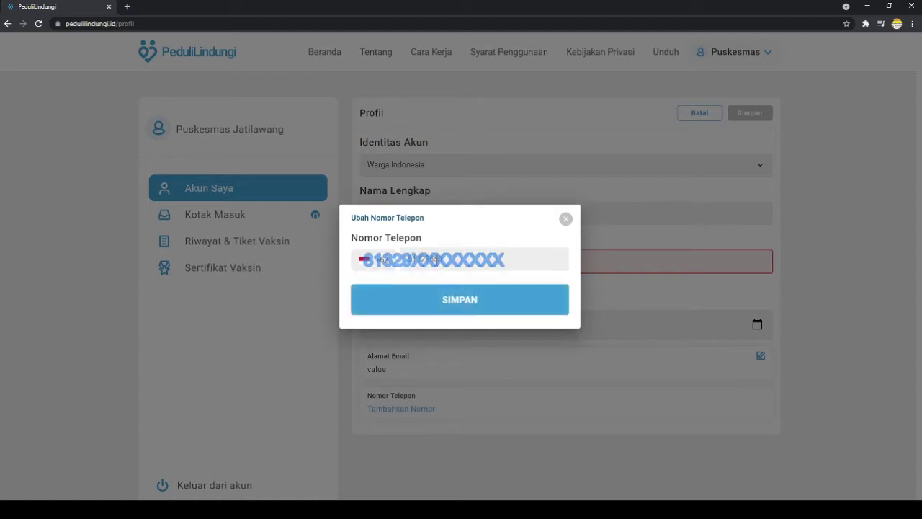
pyautogui.press('BackSpace')
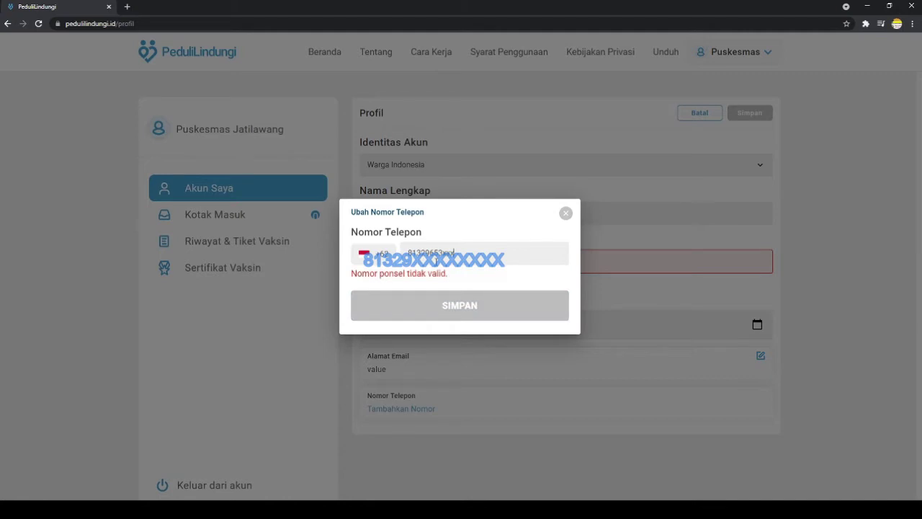
pyautogui.write('X')
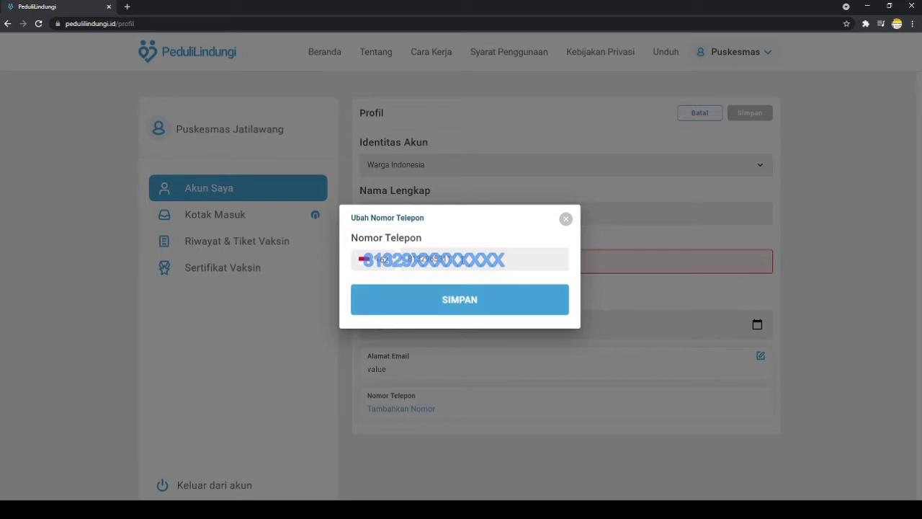
pyautogui.press('BackSpace')
pyautogui.write('199')
pyautogui.click(456, 308)
# Replace the rejected phone number with a corrected one and save again
pyautogui.moveTo(471, 261); pyautogui.dragTo(404, 258)
pyautogui.press('BackSpace')
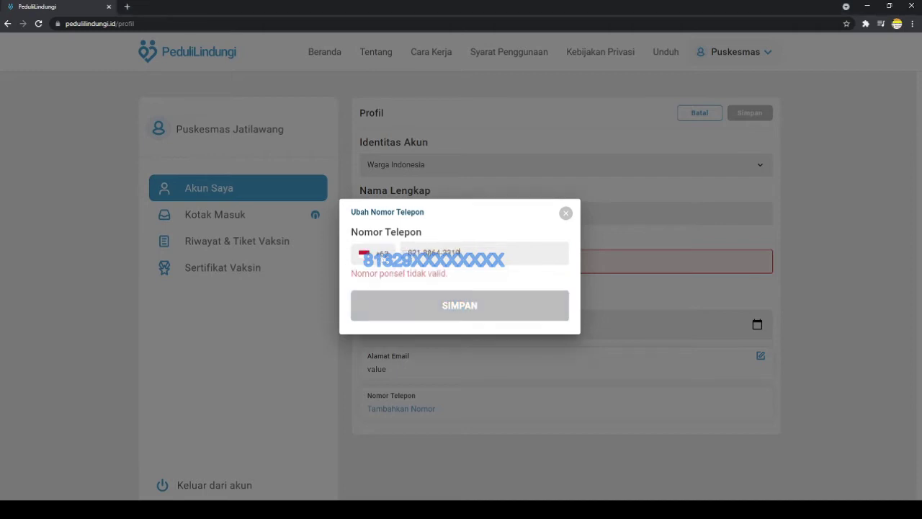
pyautogui.write('81329000000')
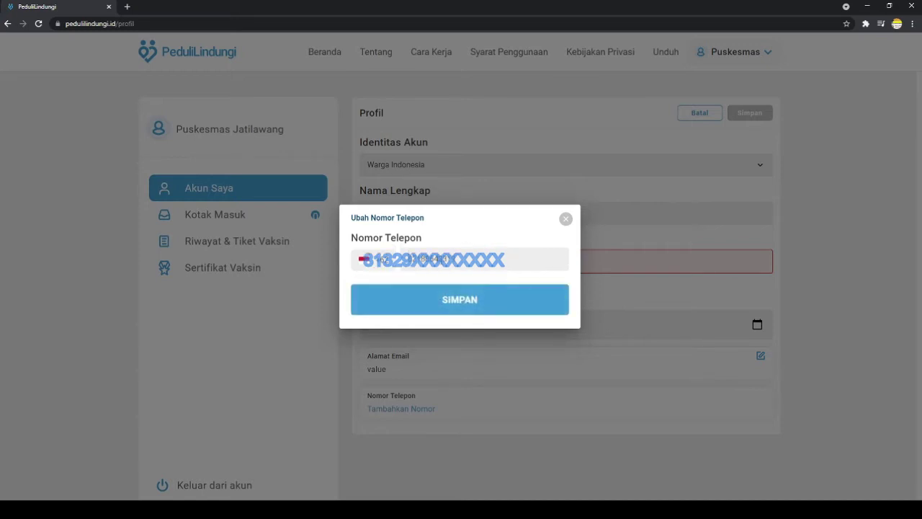
pyautogui.click(461, 301)
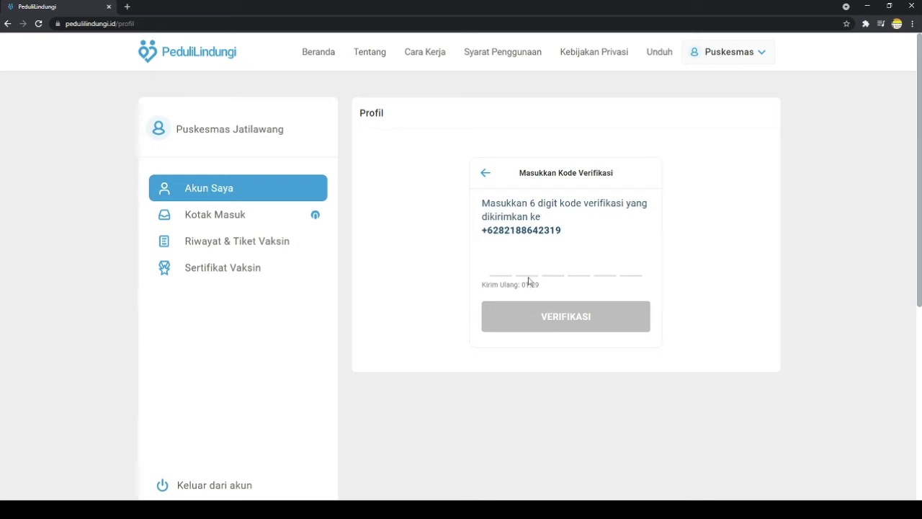
# Verify the phone number with its six-digit code, save the profile, and go to Riwayat & Tiket Vaksin
pyautogui.click(500, 274)
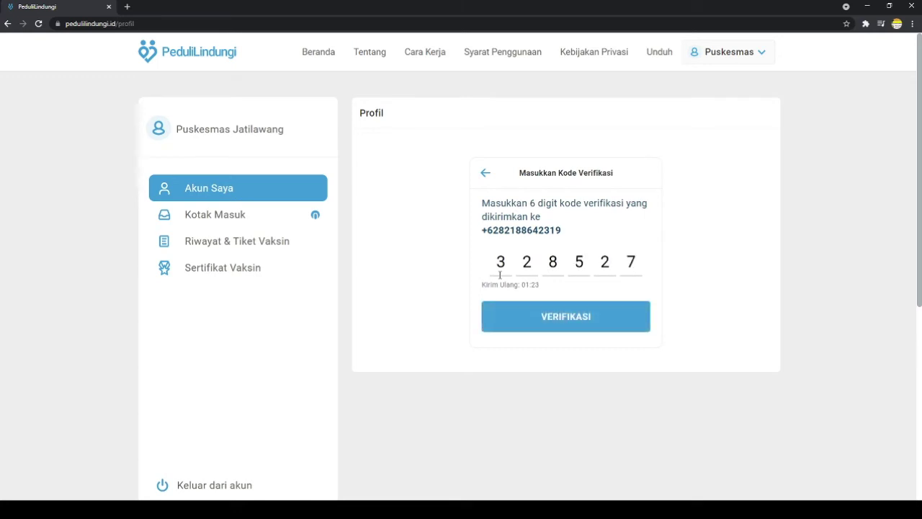
pyautogui.click(572, 315)
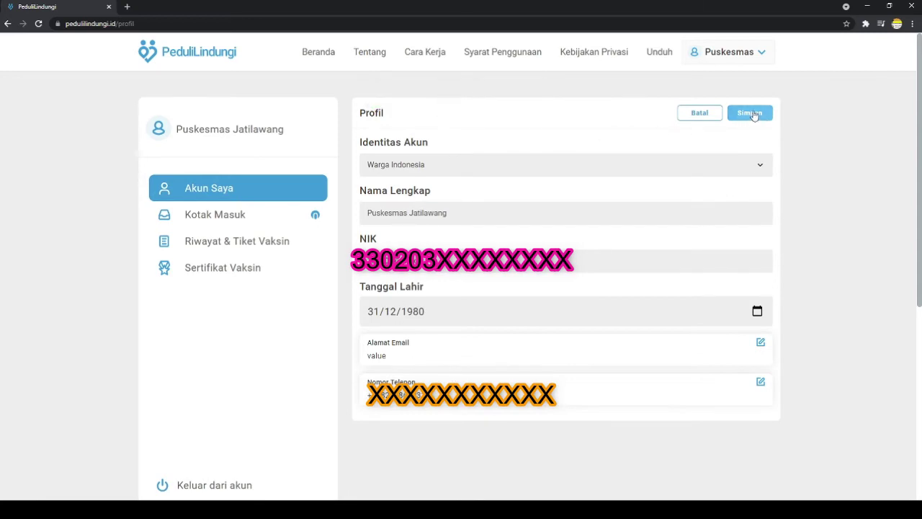
pyautogui.click(756, 114)
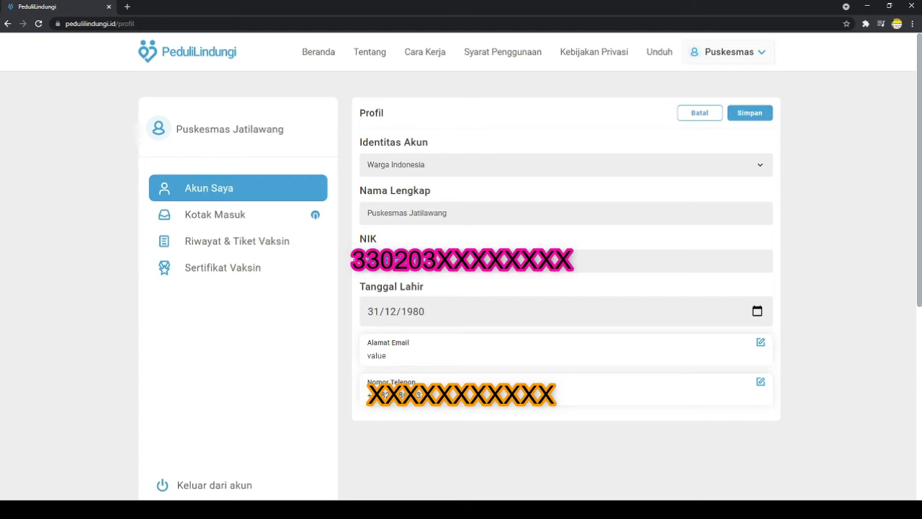
pyautogui.click(251, 241)
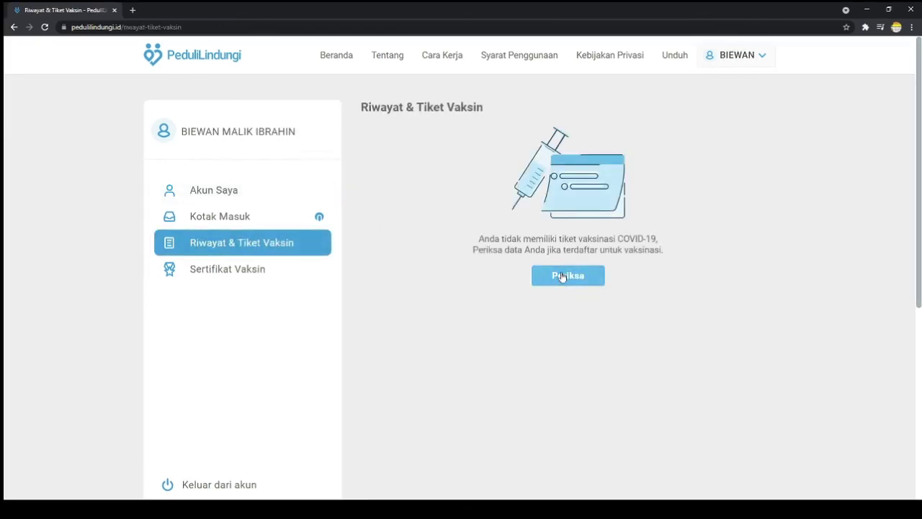
# Check vaccination status with the person's full name and NIK, then dismiss the not-found result
pyautogui.click(564, 276)
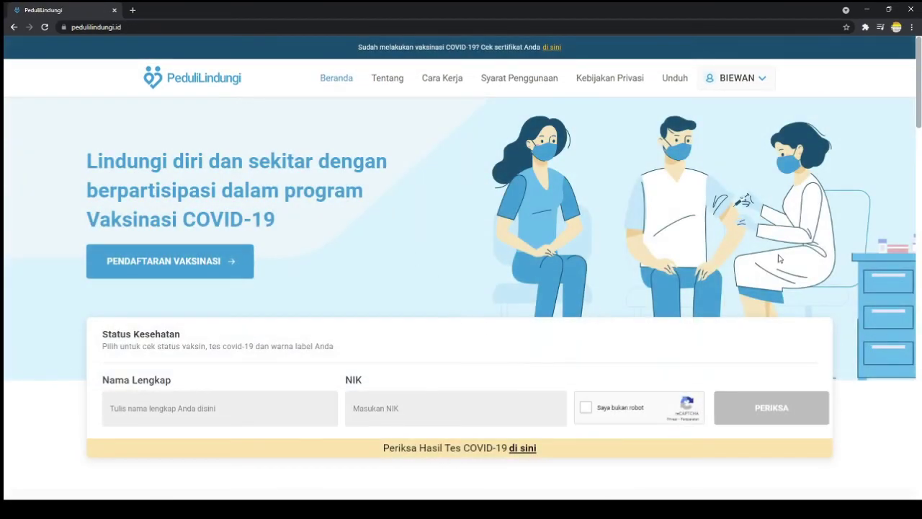
pyautogui.click(148, 406)
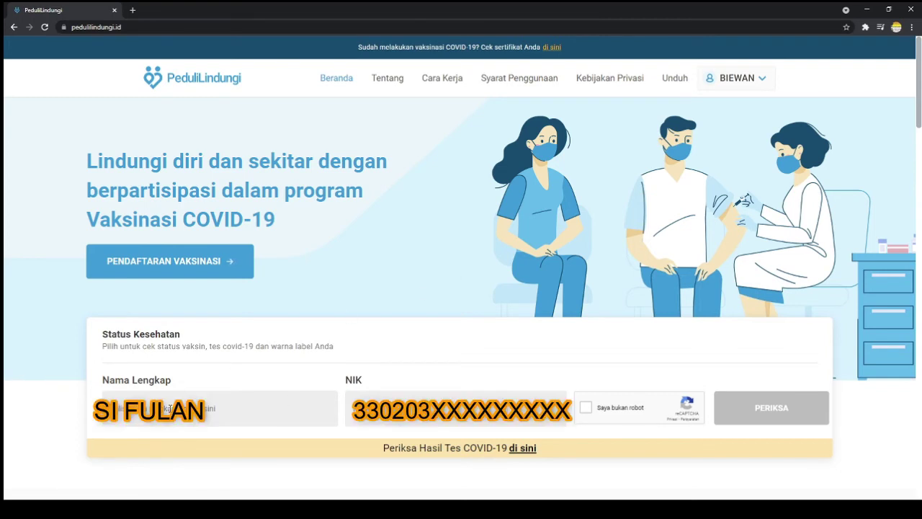
pyautogui.write('Bevan')
pyautogui.click(604, 421)
pyautogui.click(778, 409)
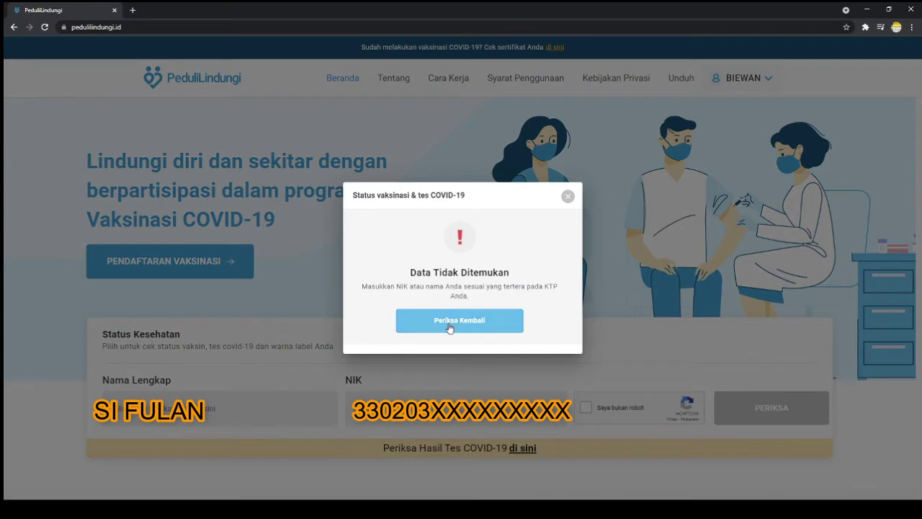
pyautogui.click(449, 327)
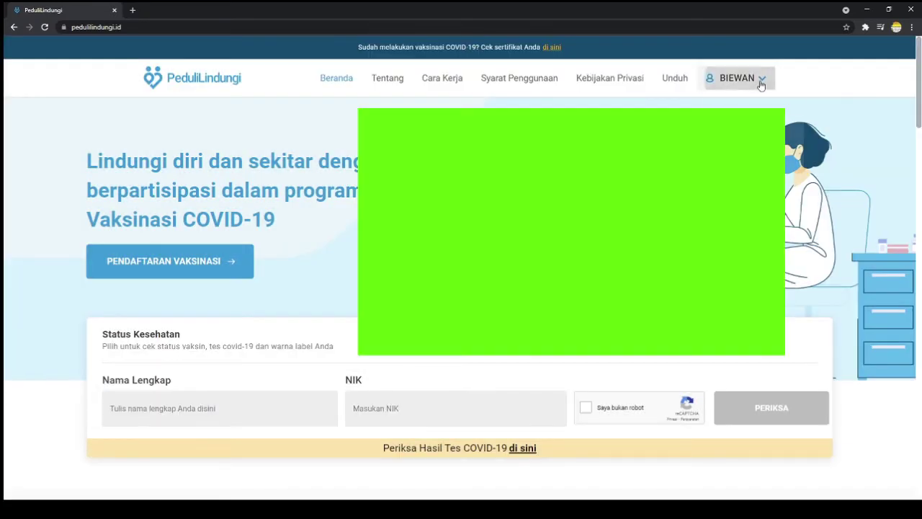
# Start Pendaftaran Vaksinasi via the account pages and continue to the Login Sekarang page
pyautogui.click(761, 85)
pyautogui.click(740, 104)
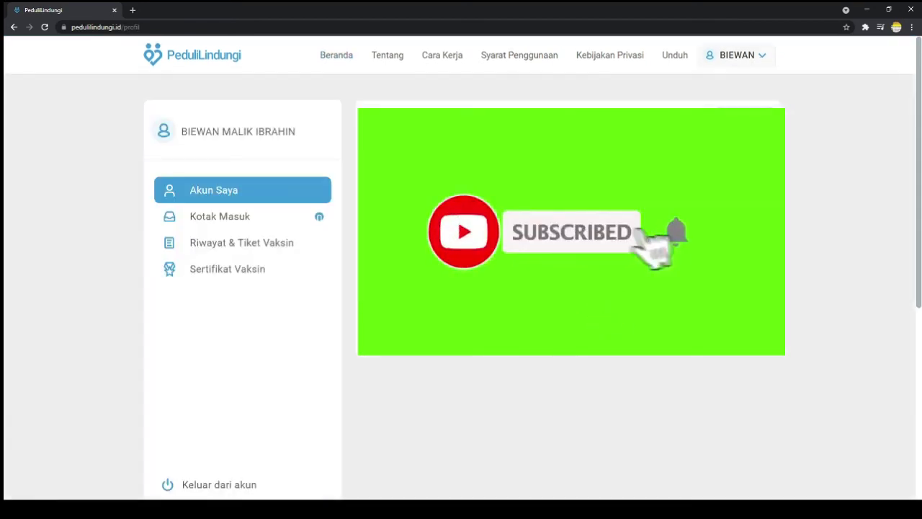
pyautogui.click(227, 247)
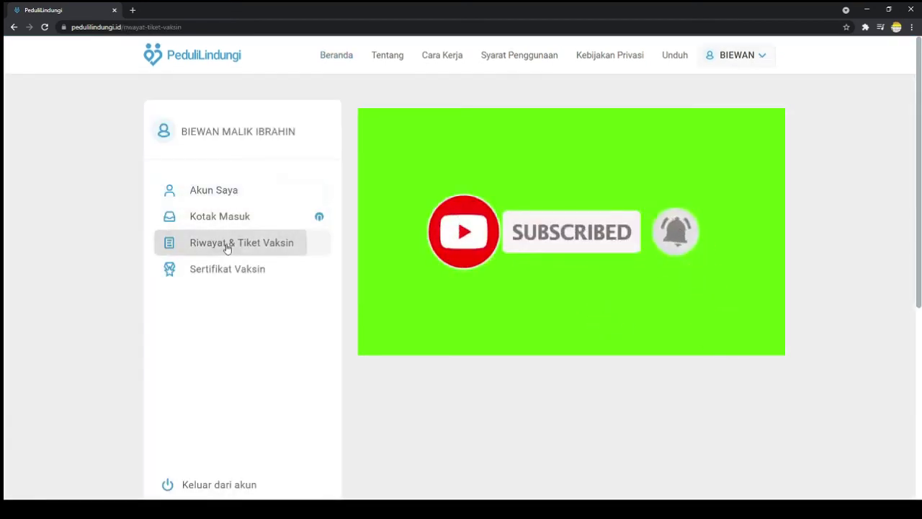
pyautogui.click(220, 270)
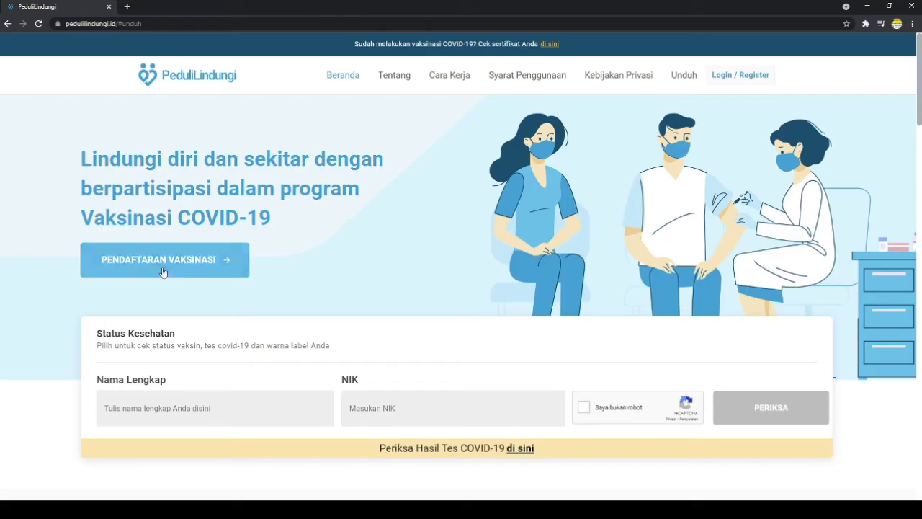
pyautogui.click(158, 264)
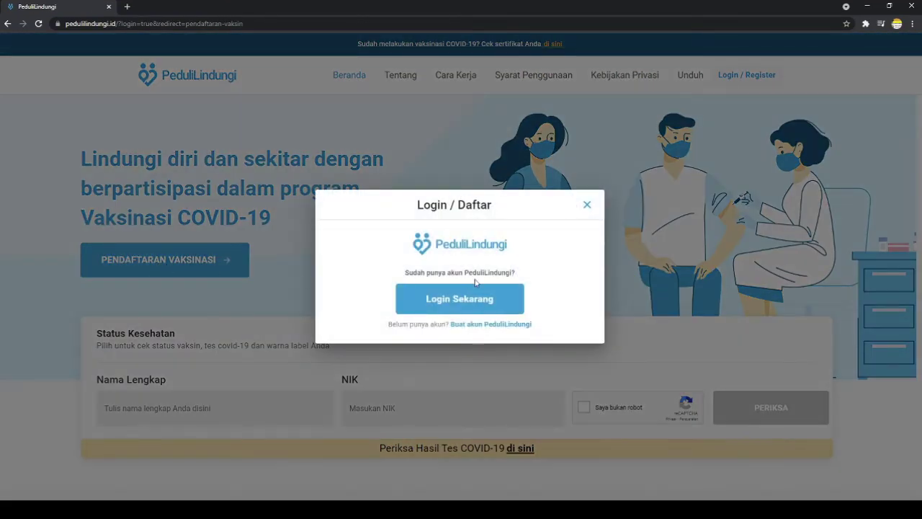
pyautogui.click(472, 297)
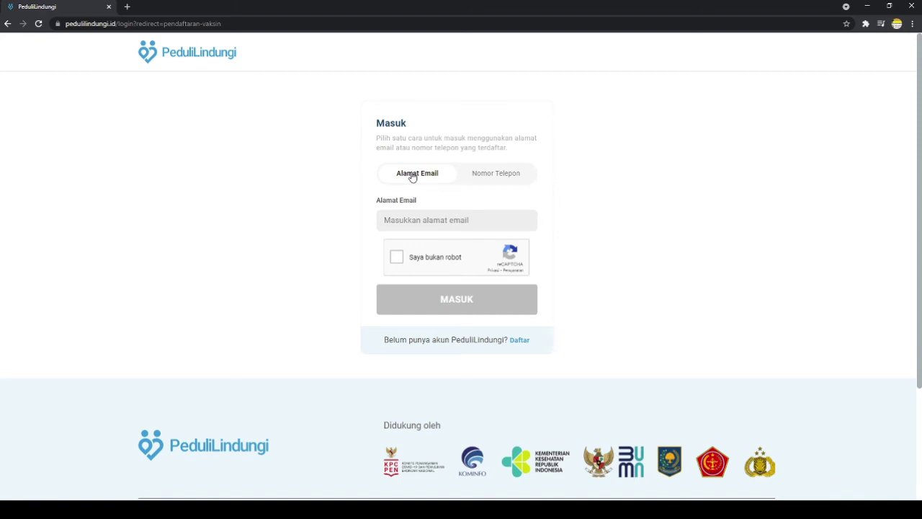
# Log in by e-mail with the account's address after passing the reCAPTCHA
pyautogui.click(491, 175)
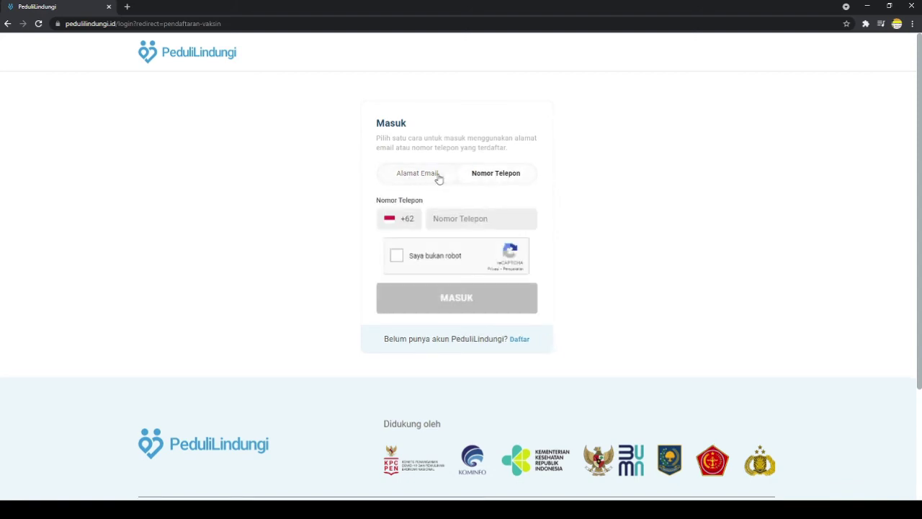
pyautogui.click(415, 176)
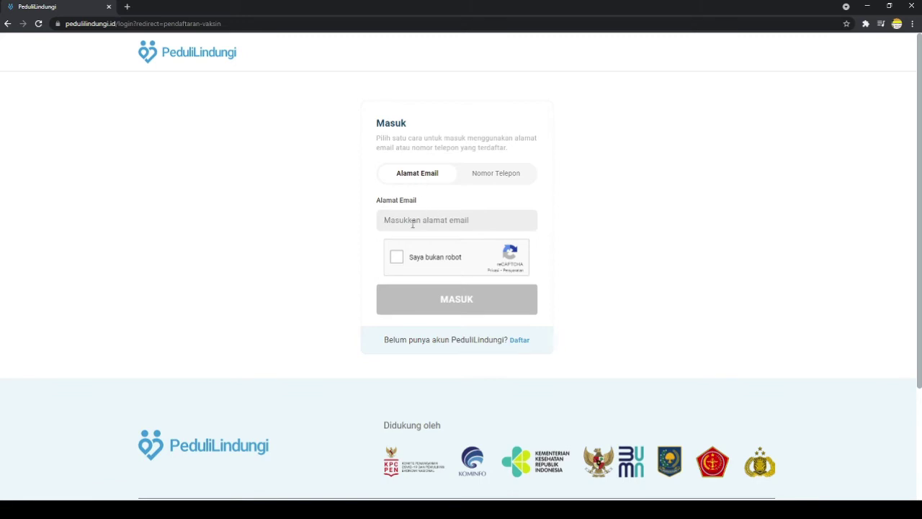
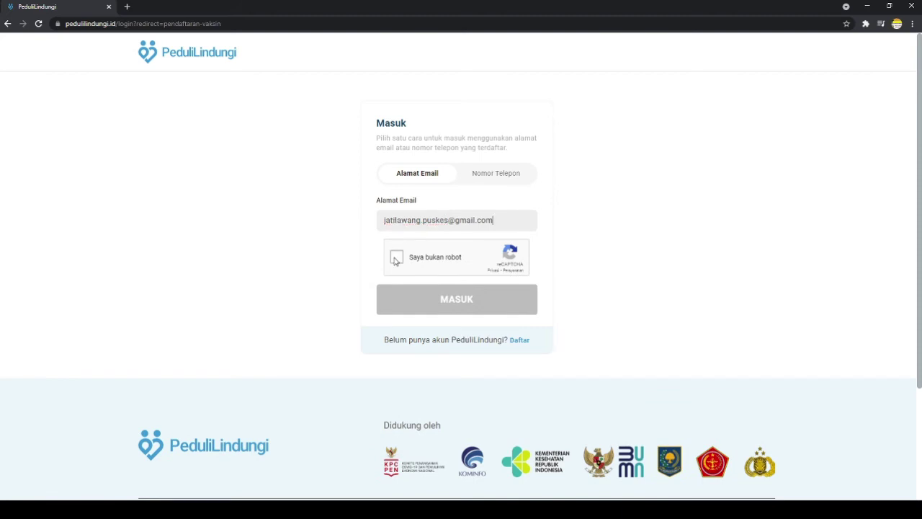
pyautogui.click(396, 256)
pyautogui.click(439, 309)
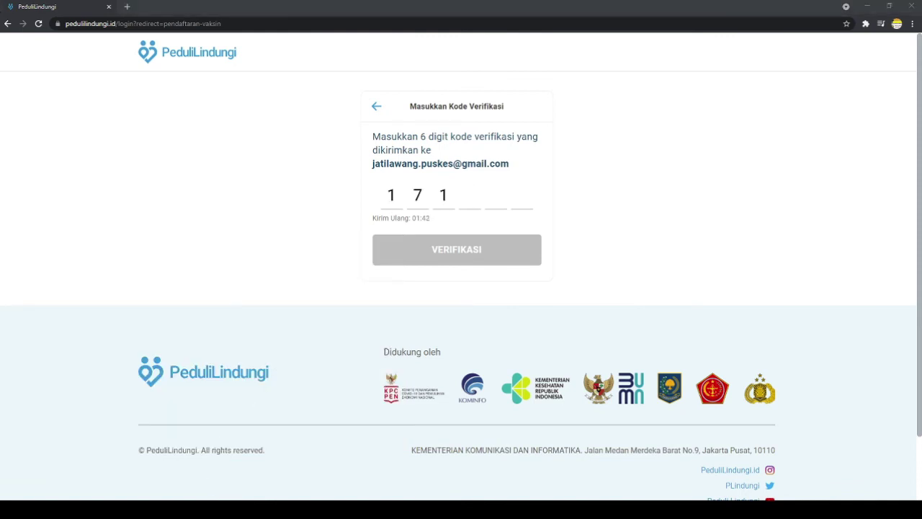
# Enter the emailed six-digit login code and verify it
pyautogui.hotkey('alt', 'Tab')
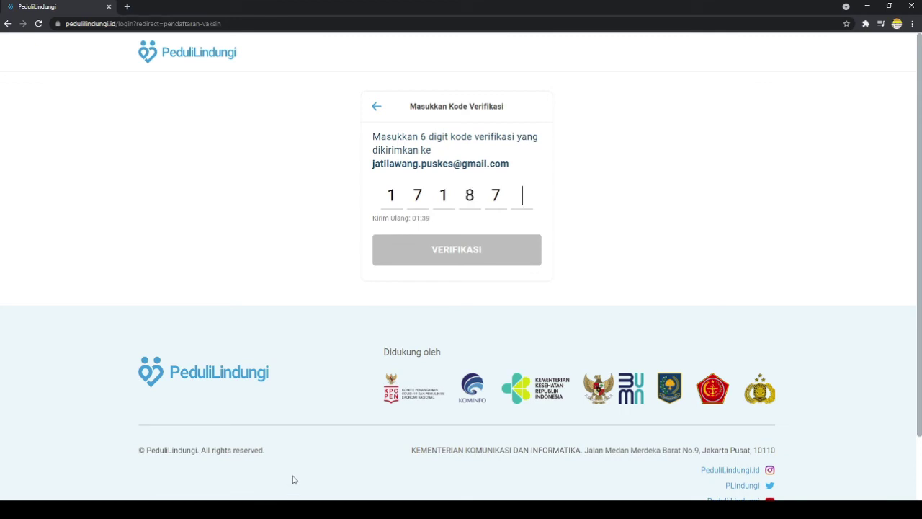
pyautogui.click(445, 247)
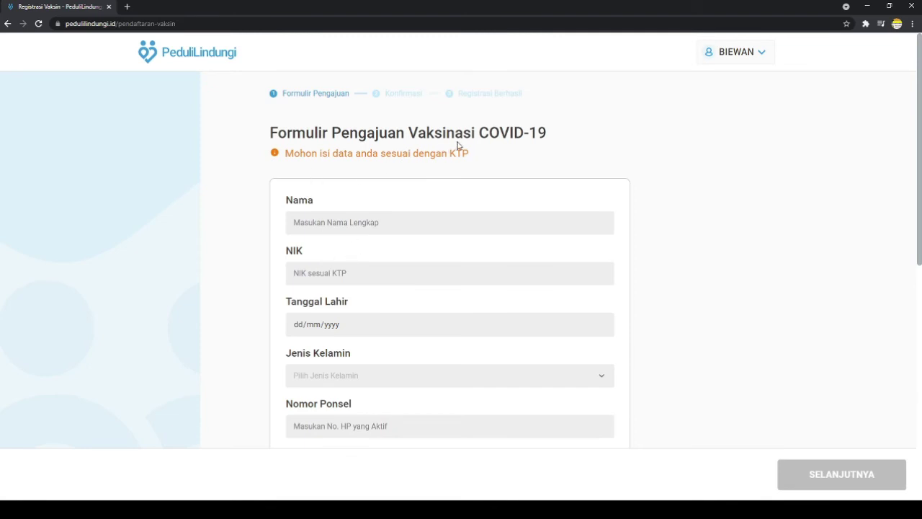
# Scroll to the vaccination form and start filling in the full name and NIK fields
pyautogui.scroll(-1, 403, 173)
pyautogui.scroll(-1, 382, 217)
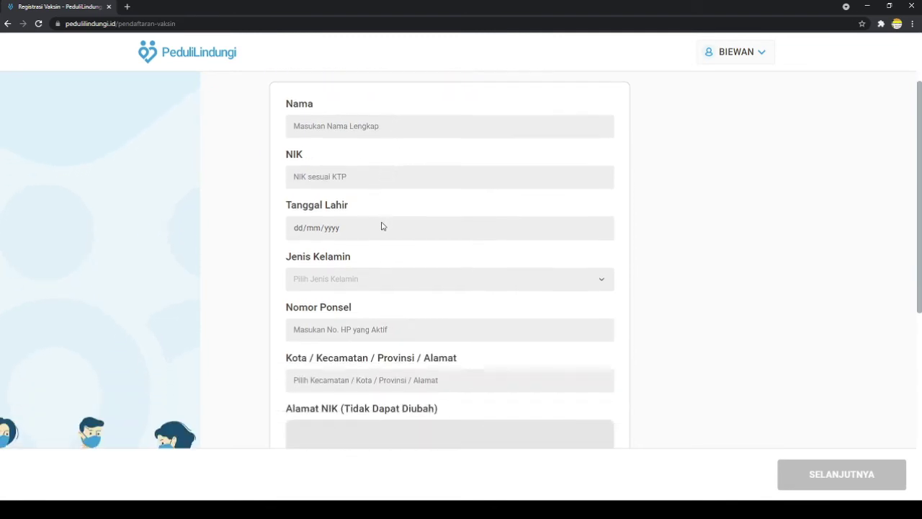
pyautogui.click(330, 126)
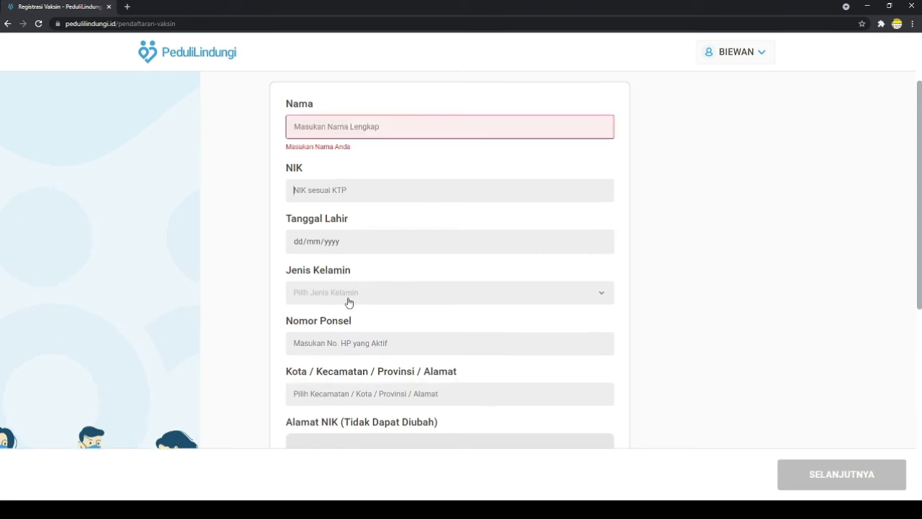
pyautogui.scroll(-2, 349, 302)
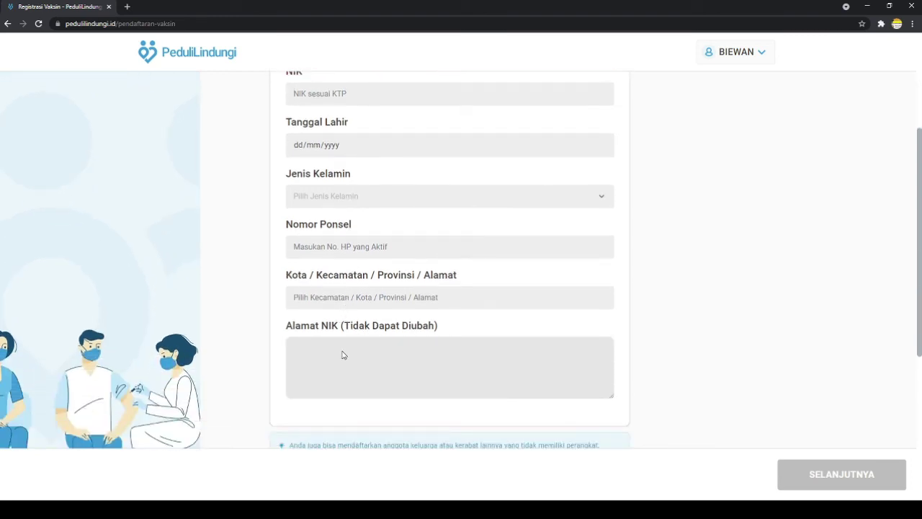
pyautogui.scroll(2, 364, 200)
pyautogui.click(364, 203)
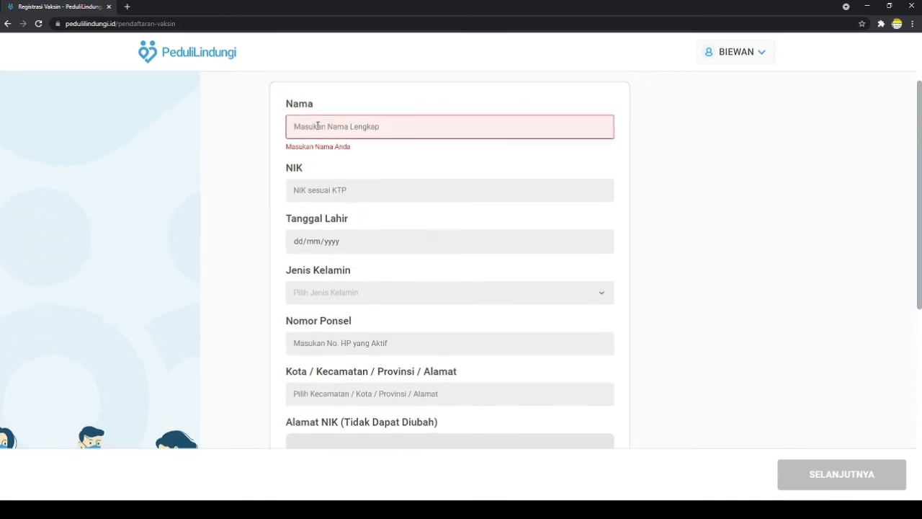
# Correct the full name entry and open the Kota/Kecamatan/Provinsi/Alamat location picker
pyautogui.click(318, 125)
pyautogui.write('bie')
pyautogui.press('BackSpace')
pyautogui.press('BackSpace')
pyautogui.press('BackSpace')
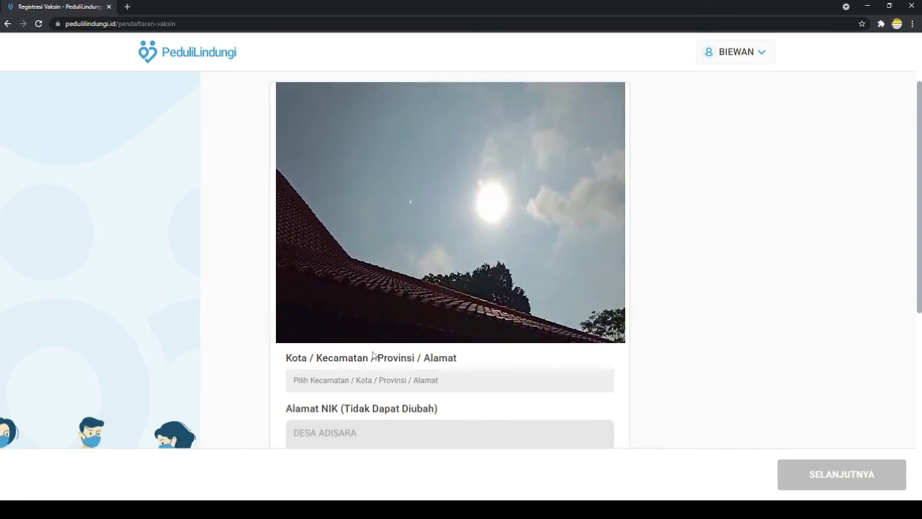
pyautogui.click(354, 379)
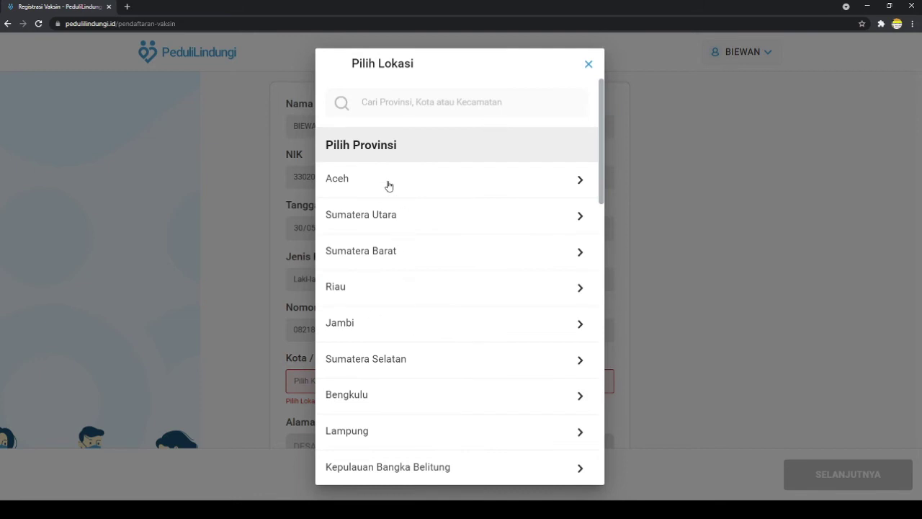
# Search 'BAN' and pick Jatilawang, KAB. BANYUMAS, Jawa Tengah, add the street details, and confirm with SELESAI
pyautogui.click(420, 103)
pyautogui.write('JAWA TENGAH')
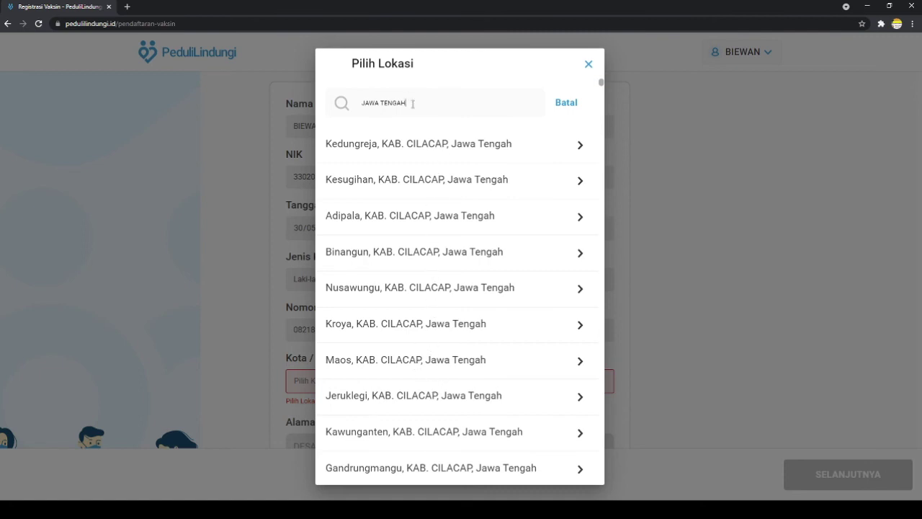
pyautogui.moveTo(413, 104); pyautogui.dragTo(356, 104)
pyautogui.write('BANYUMAS')
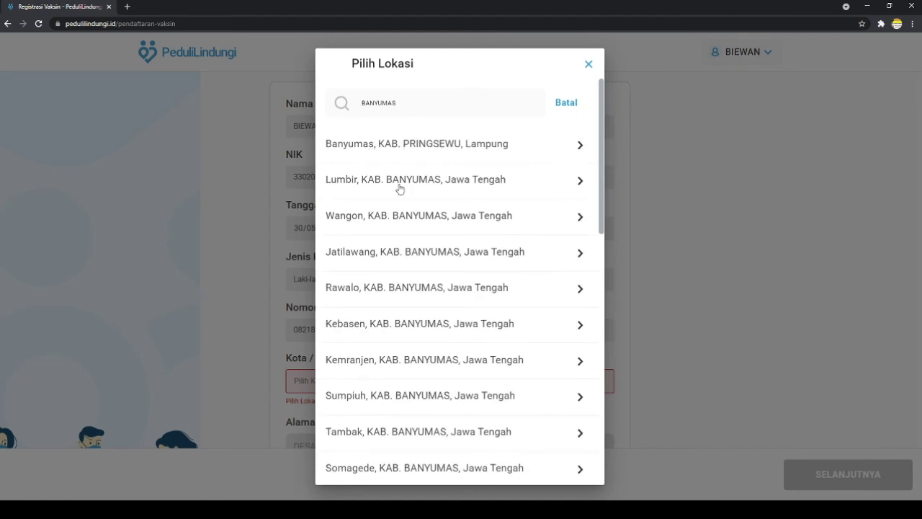
pyautogui.click(408, 259)
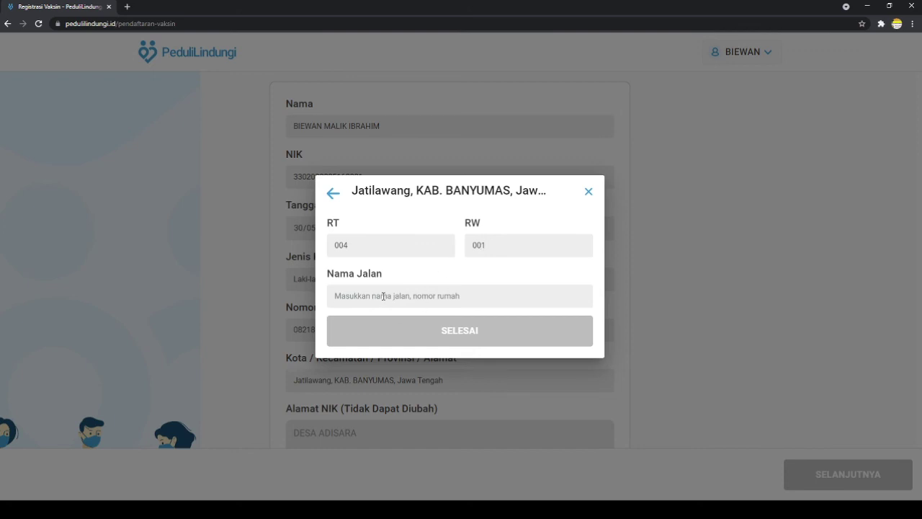
pyautogui.write('LAPANGAN ADISARA')
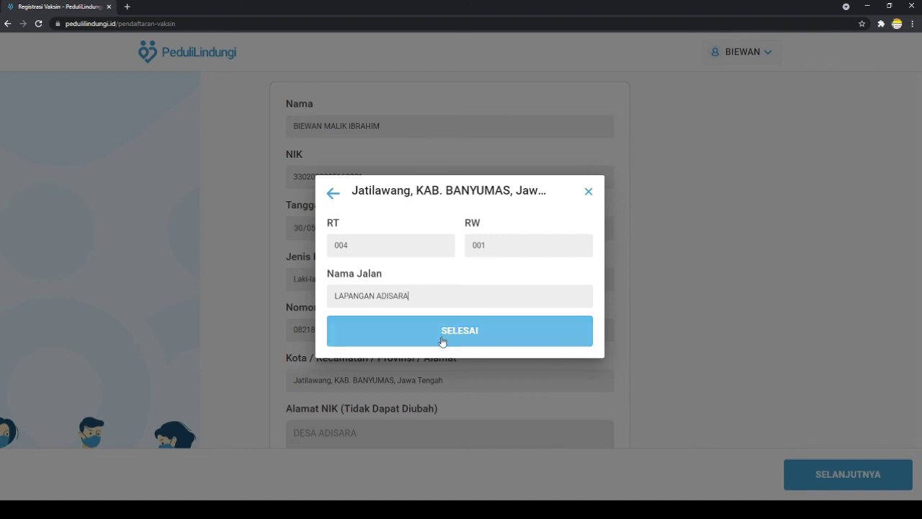
pyautogui.click(441, 337)
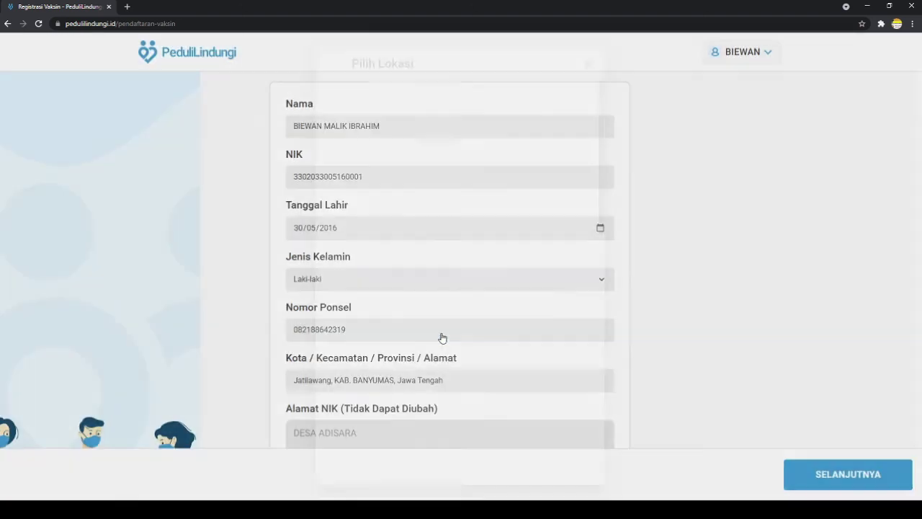
# Submit the personal data form with SELANJUTNYA and confirm it on the following page
pyautogui.scroll(-1, 408, 407)
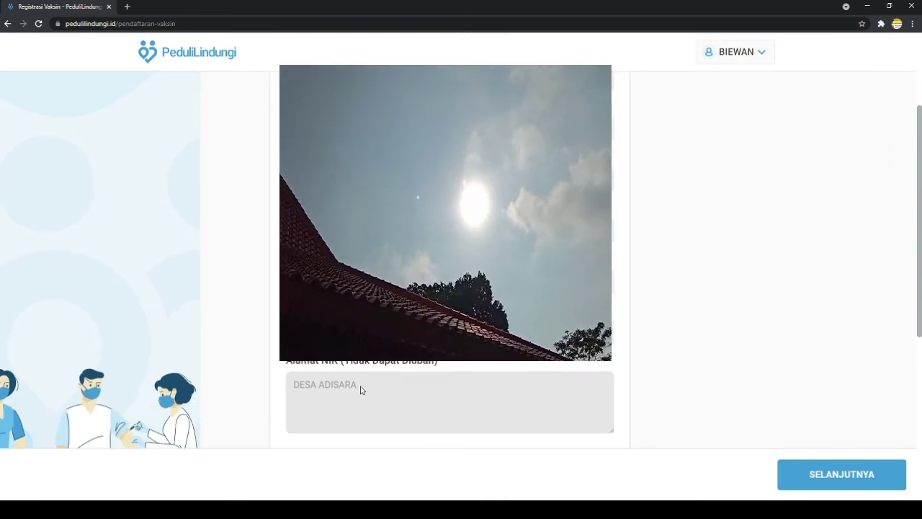
pyautogui.scroll(-3, 345, 389)
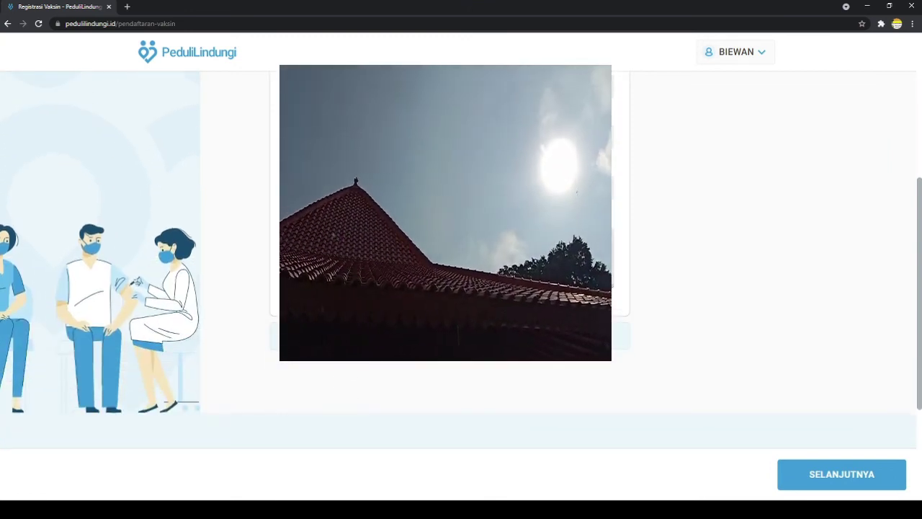
pyautogui.click(837, 461)
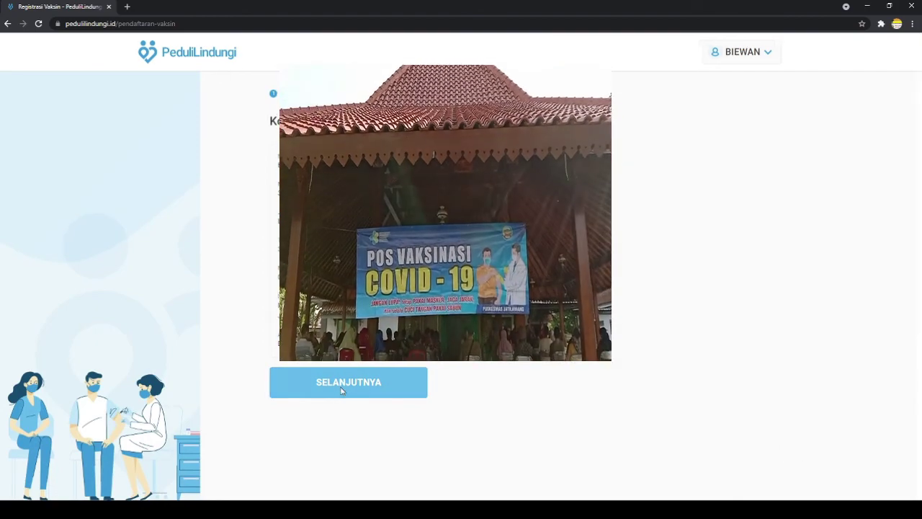
pyautogui.click(342, 390)
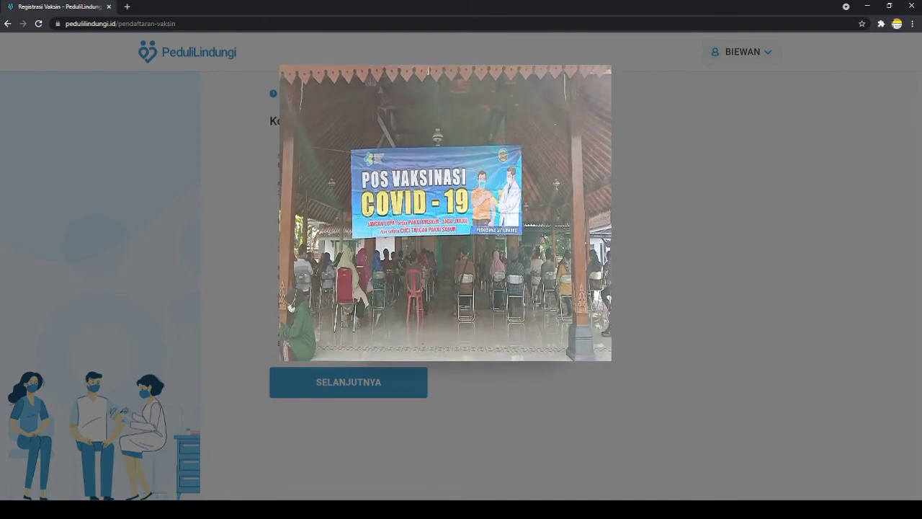